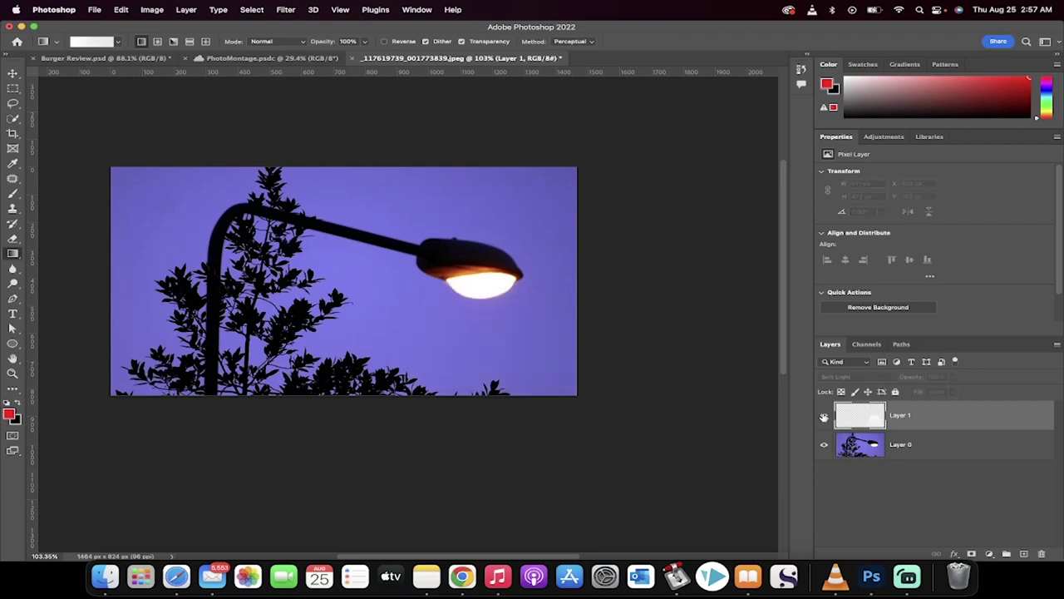
# Step: Toggle the old light-cone layer's visibility to compare the photo with and without the glow
pyautogui.click(824, 416)
pyautogui.click(824, 415)
pyautogui.click(824, 416)
pyautogui.click(824, 416)
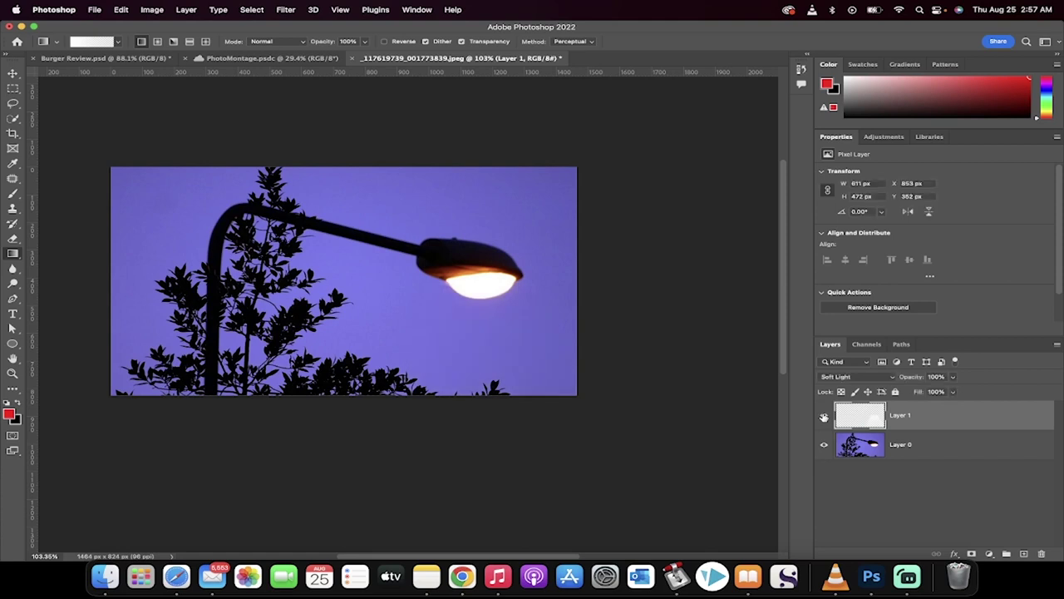
pyautogui.click(824, 416)
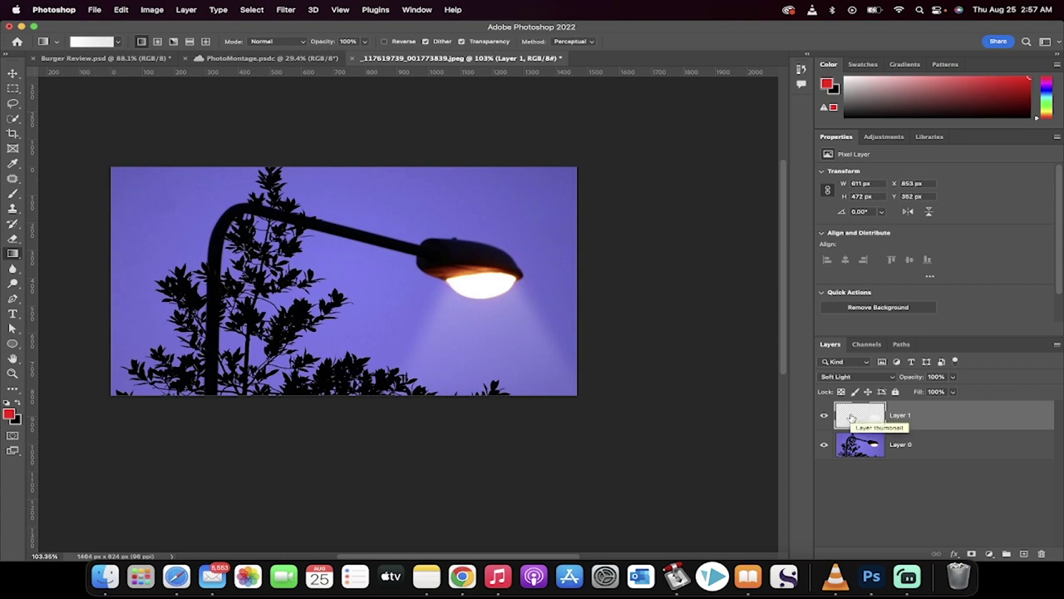
# Step: Delete the old light-cone layer and add an empty layer above Layer 0 set to Soft Light
pyautogui.press('BackSpace')
pyautogui.click(896, 482)
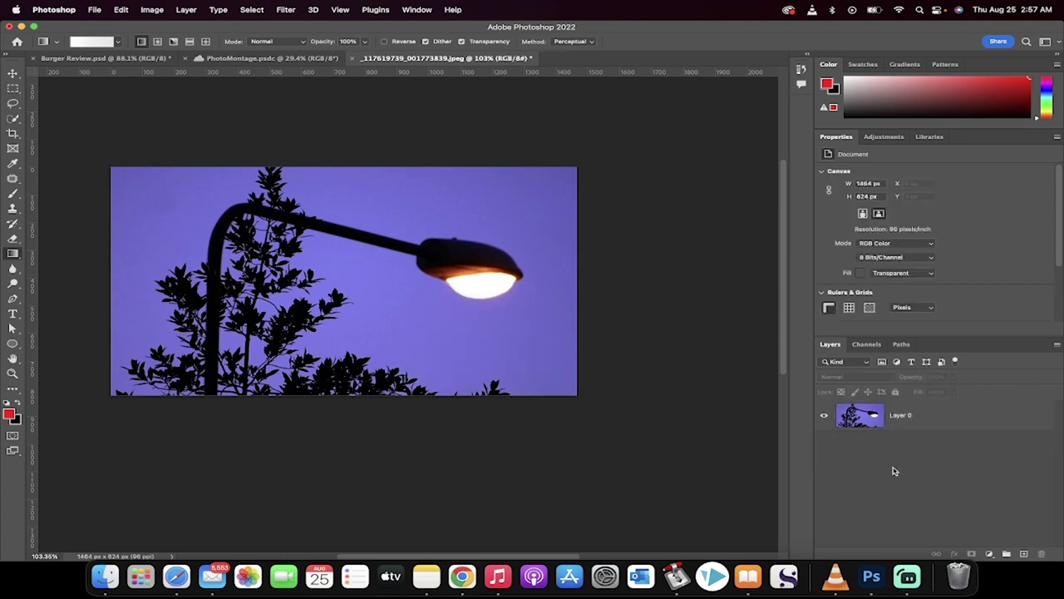
pyautogui.click(889, 424)
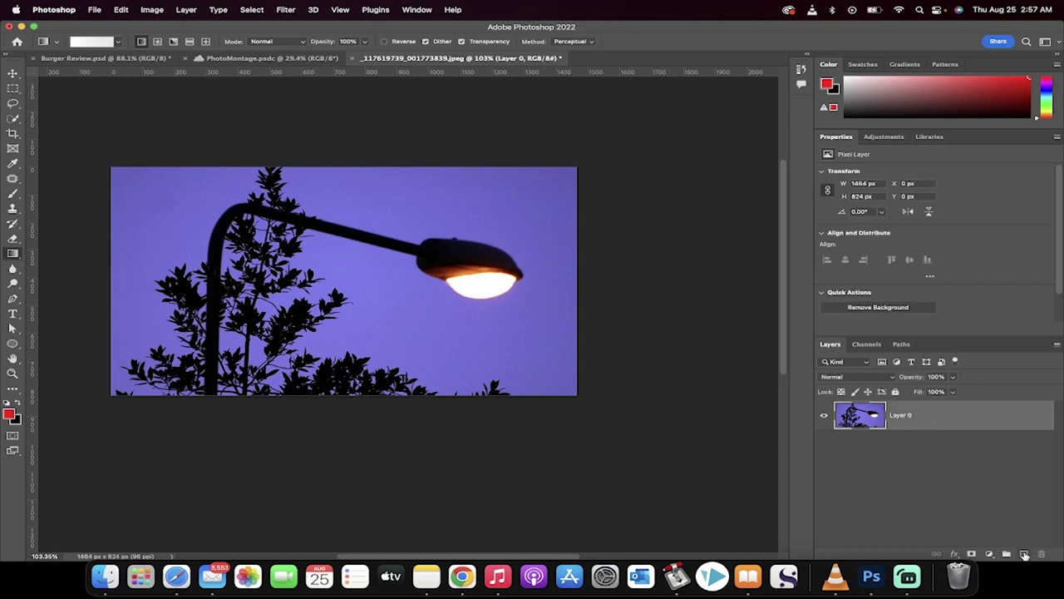
pyautogui.click(1024, 555)
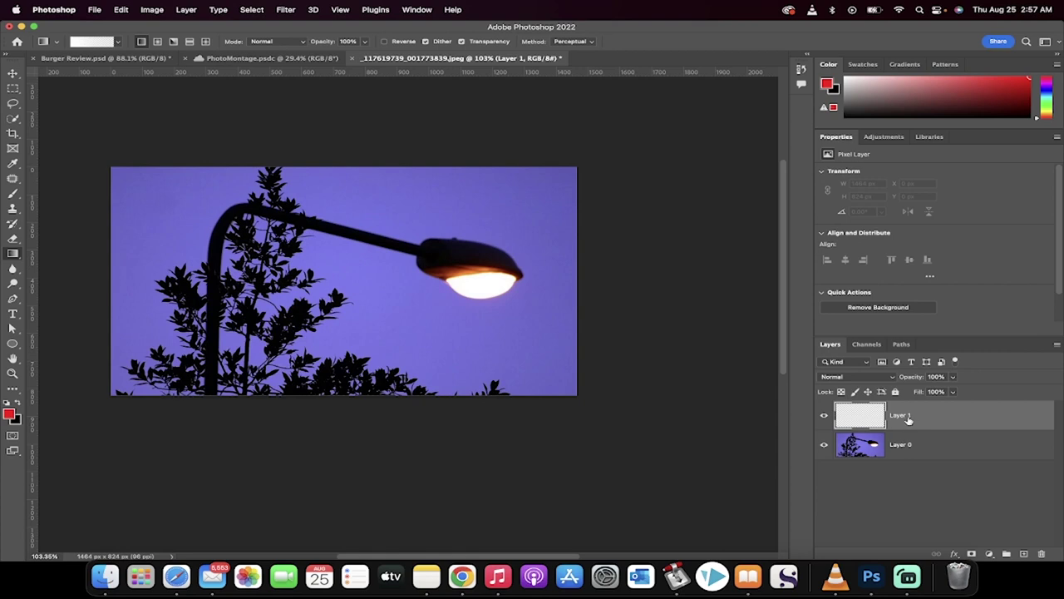
pyautogui.click(861, 377)
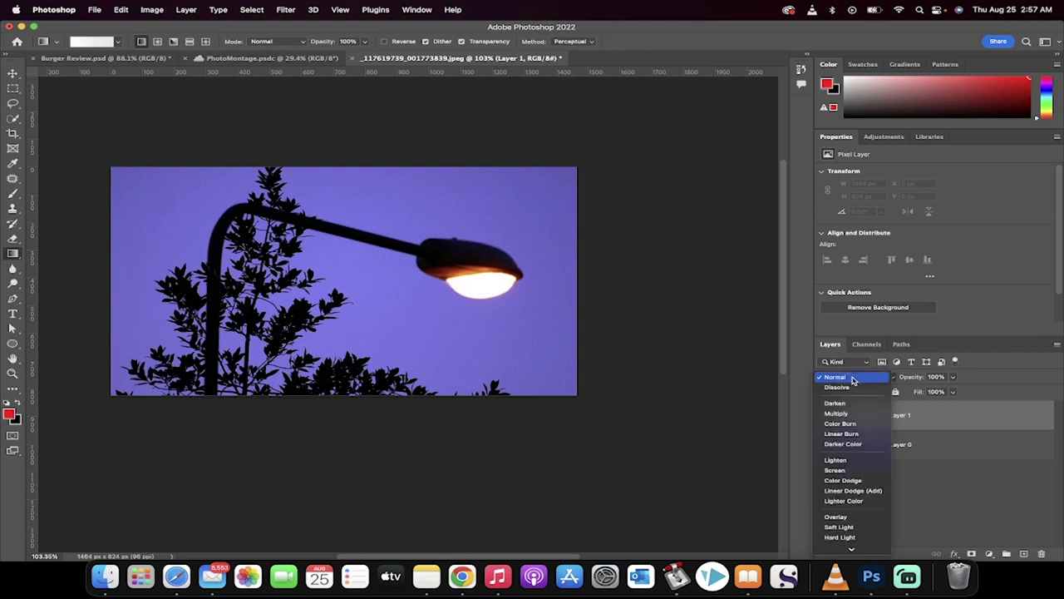
pyautogui.click(861, 379)
pyautogui.scroll(-2, 852, 499)
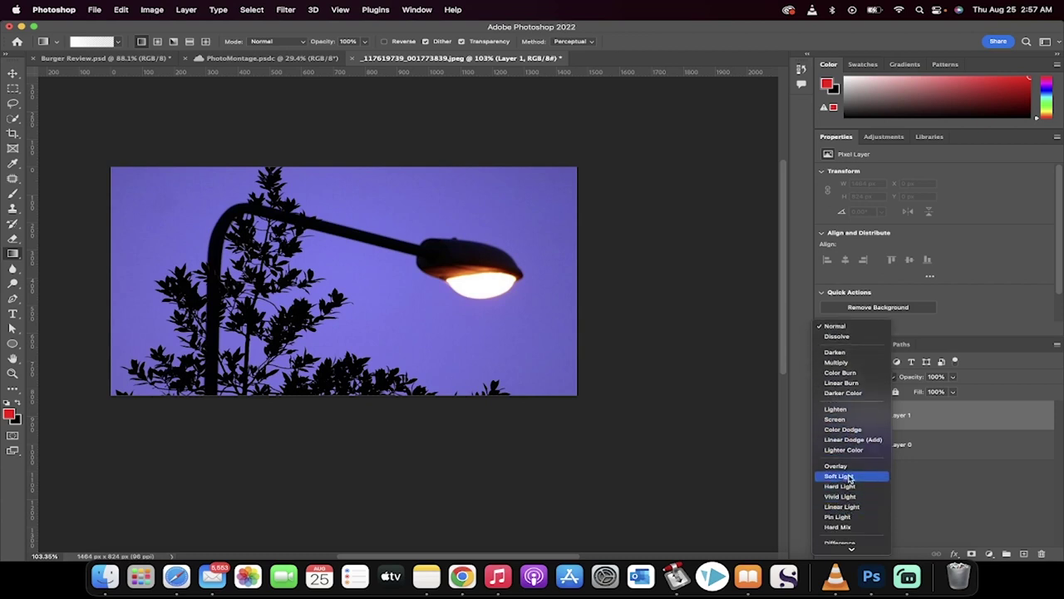
pyautogui.click(849, 476)
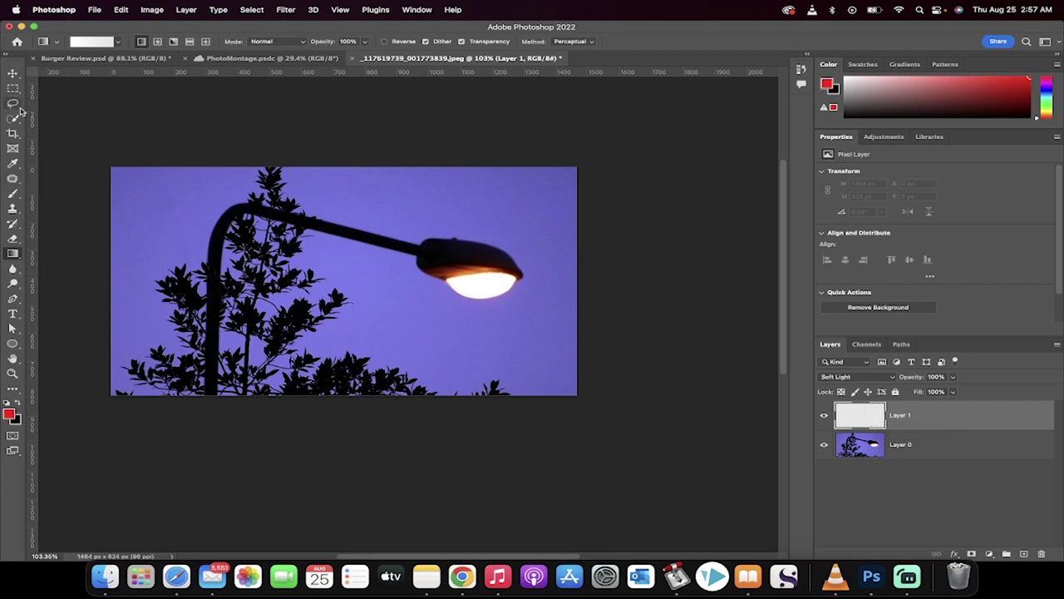
# Step: Draw a closed four-anchor Pen path from the lamp's bottom edge to below the photo
pyautogui.click(13, 299)
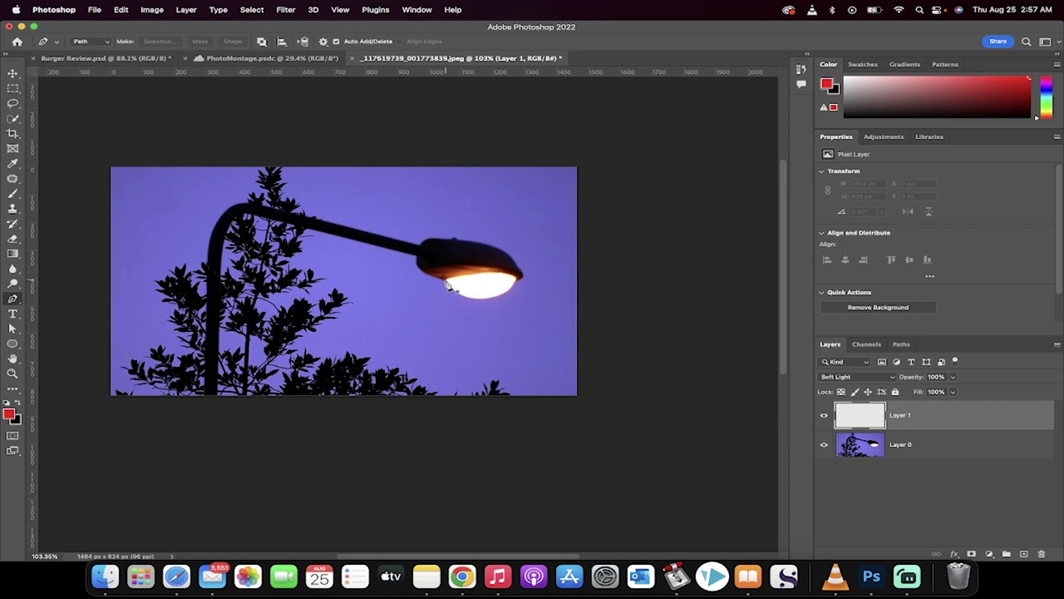
pyautogui.click(446, 286)
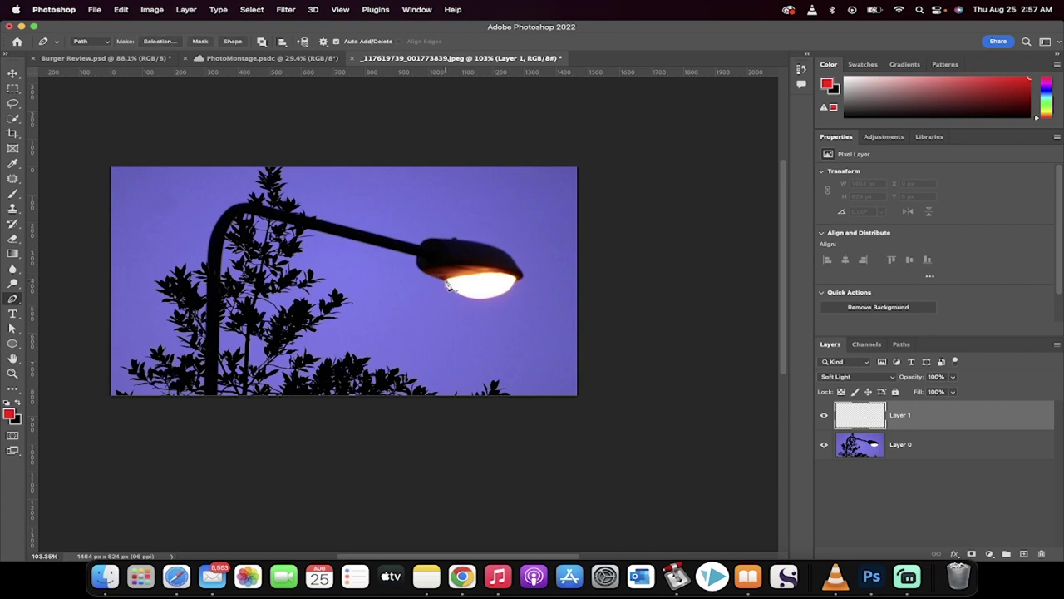
pyautogui.click(360, 405)
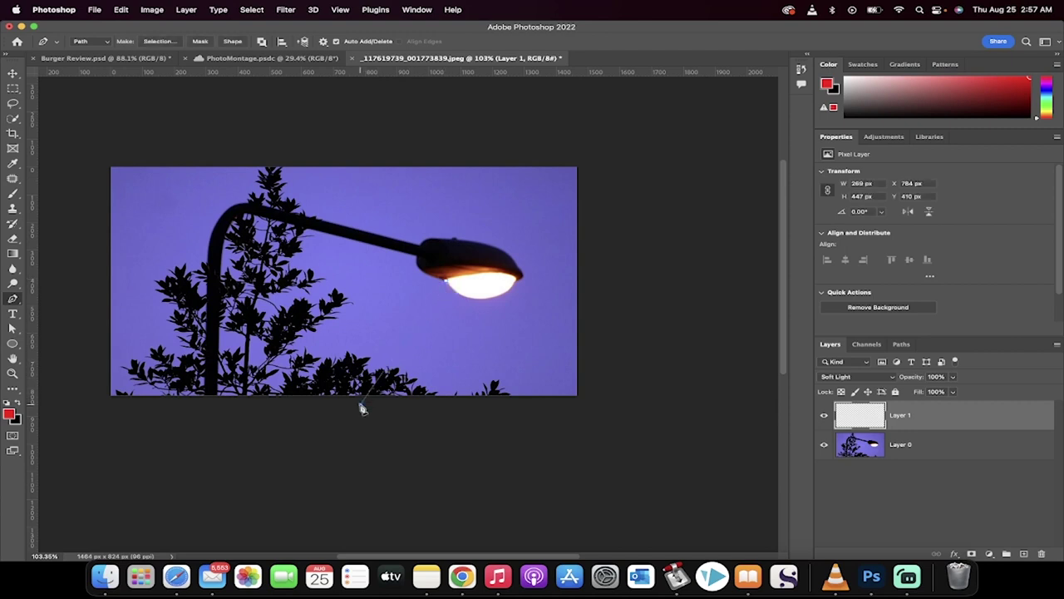
pyautogui.click(598, 403)
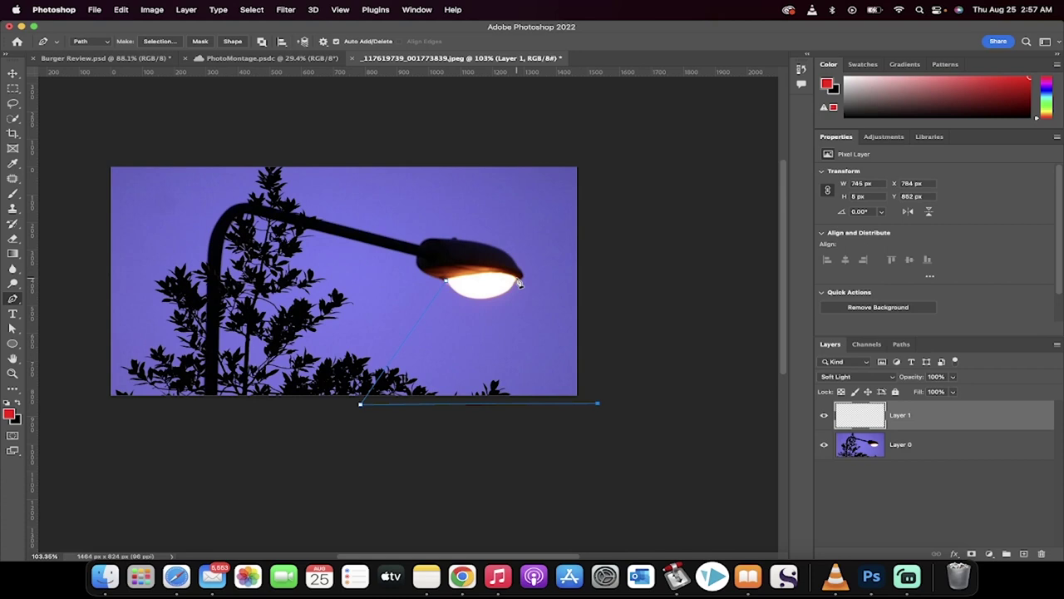
pyautogui.click(519, 284)
pyautogui.click(447, 283)
# Step: Convert the cone path into a selection with a 1-pixel feather radius
pyautogui.rightClick(482, 284)
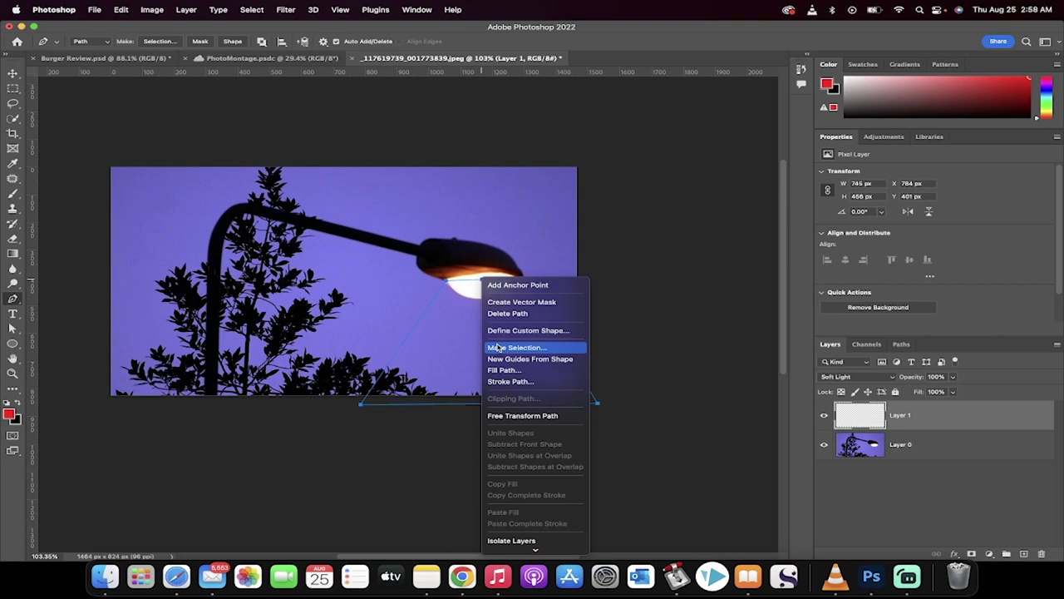
pyautogui.click(497, 348)
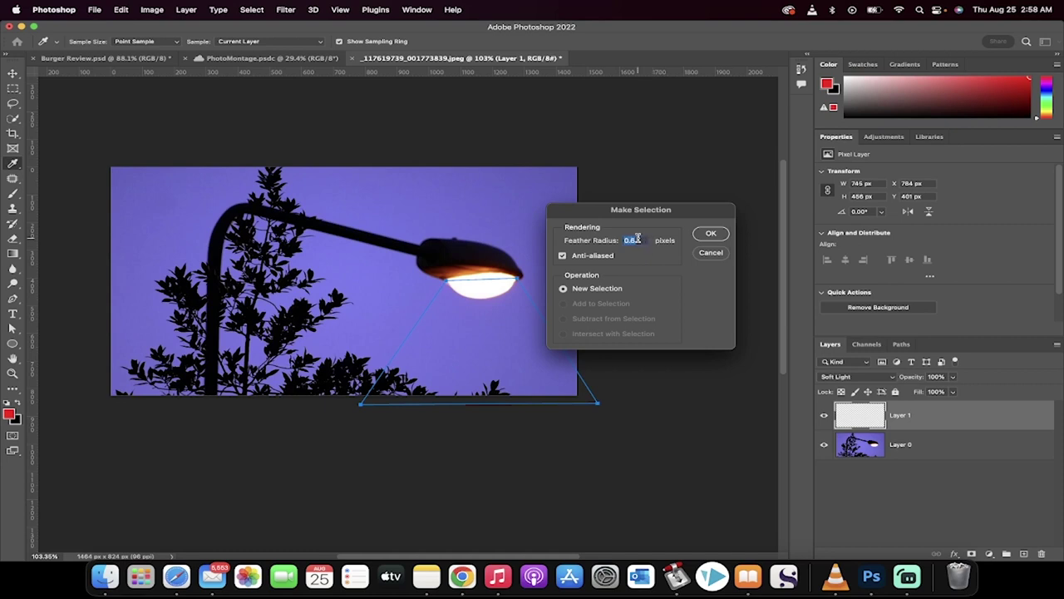
pyautogui.click(711, 235)
pyautogui.click(712, 236)
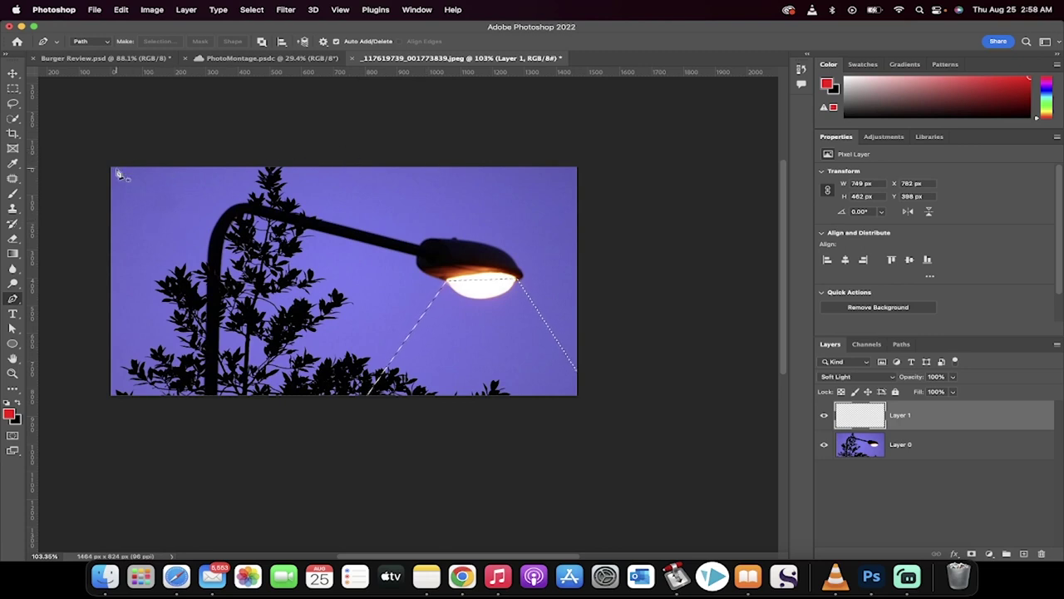
# Step: Make a Gradient tool gradient with a white 100% opacity left stop and a 0% right stop
pyautogui.click(13, 254)
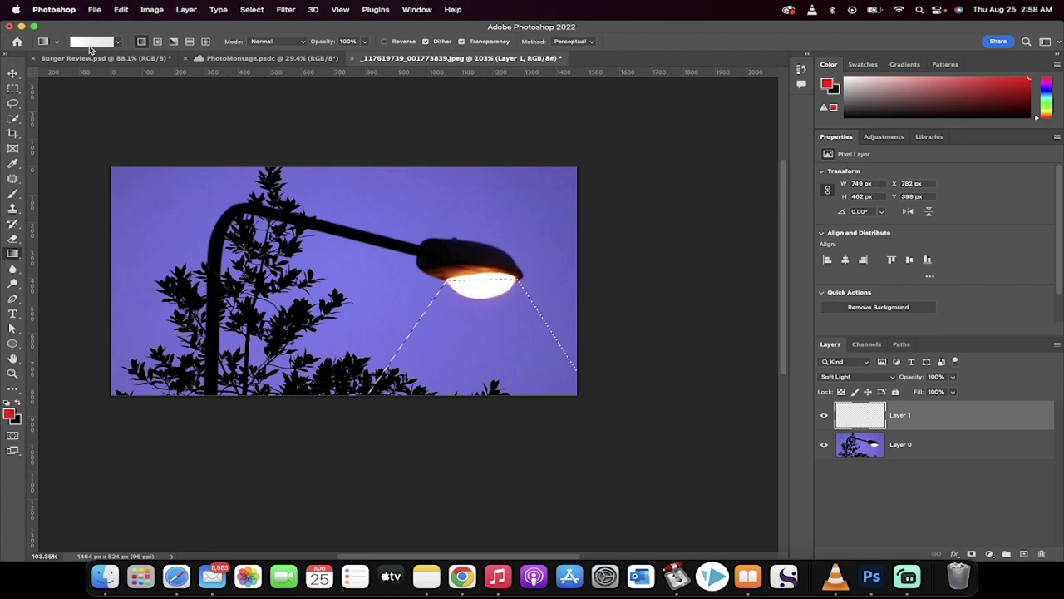
pyautogui.click(93, 42)
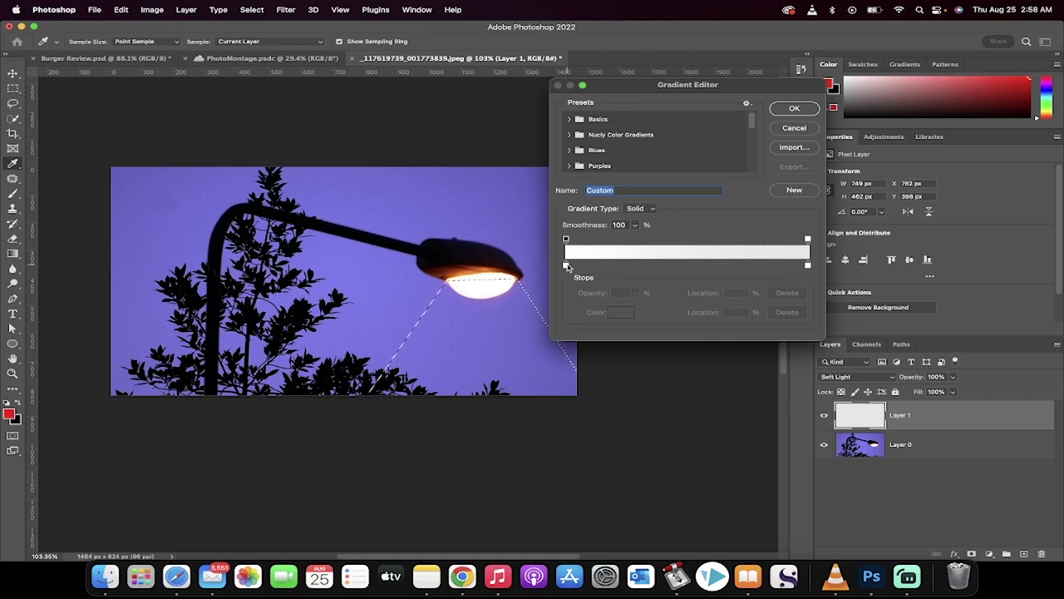
pyautogui.click(565, 266)
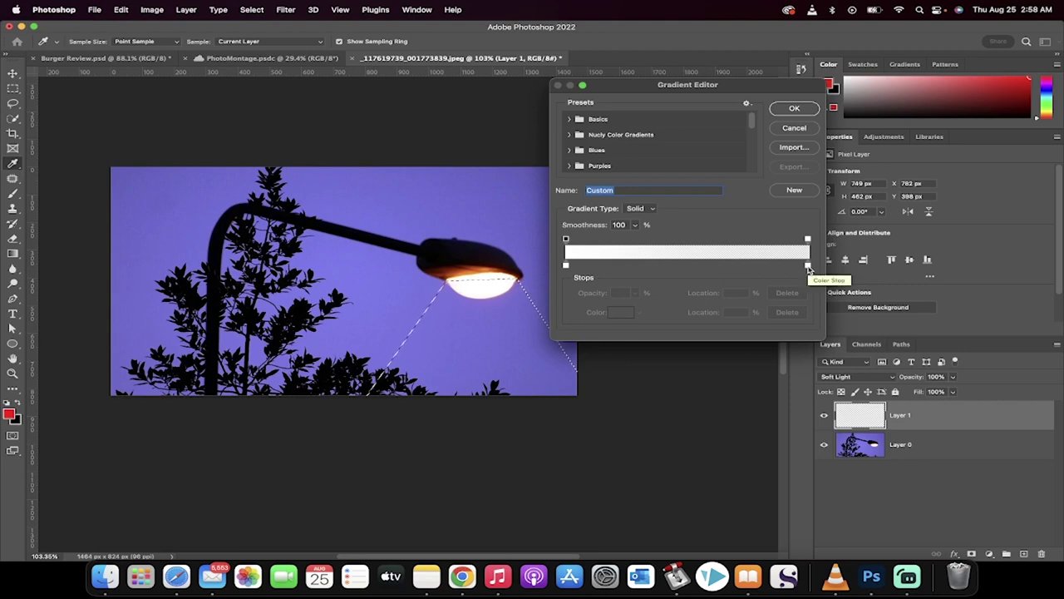
pyautogui.click(566, 266)
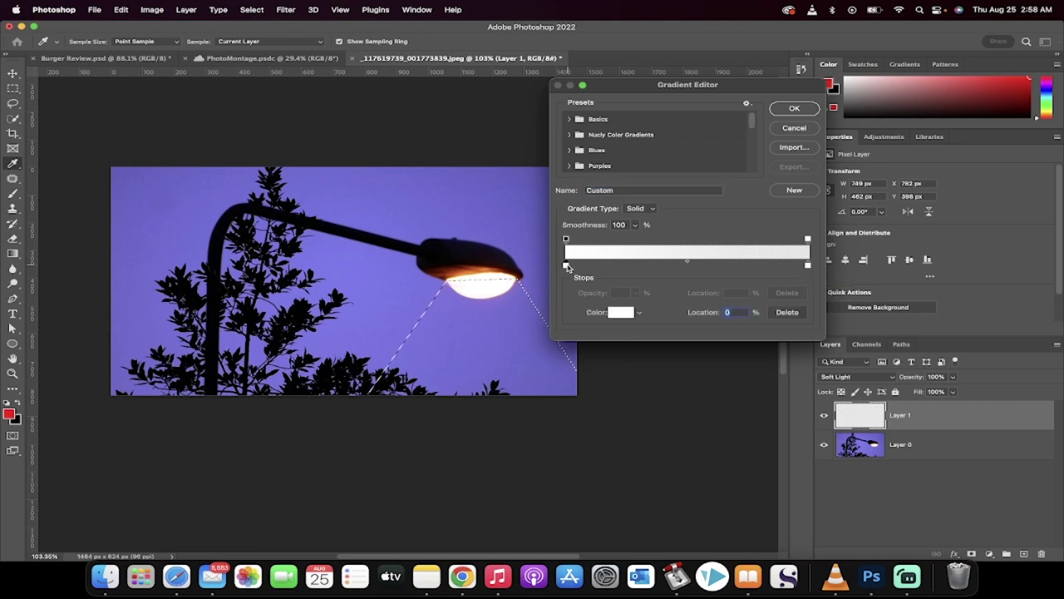
pyautogui.click(565, 239)
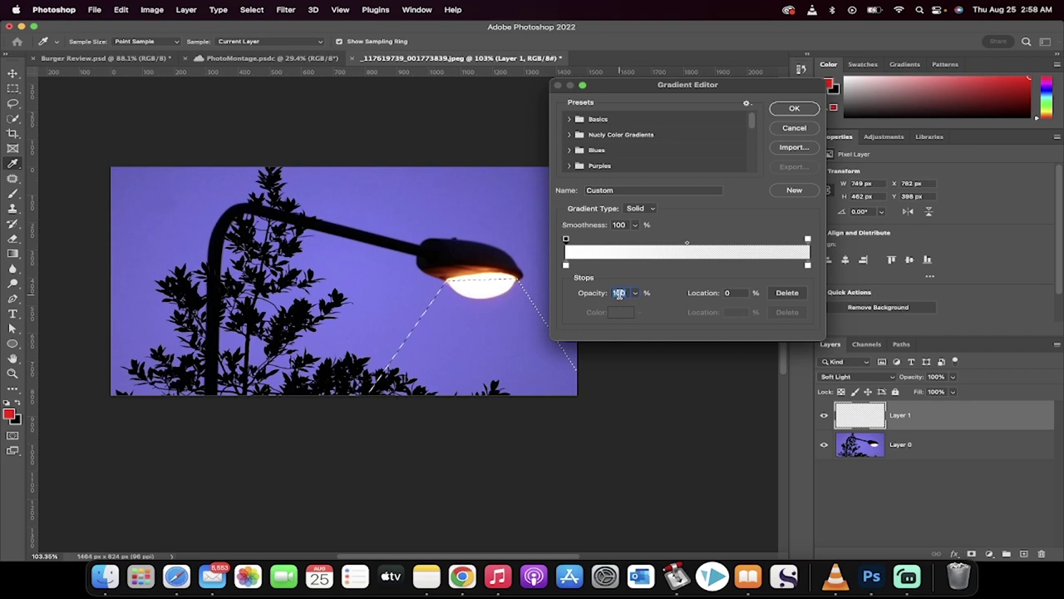
pyautogui.click(809, 267)
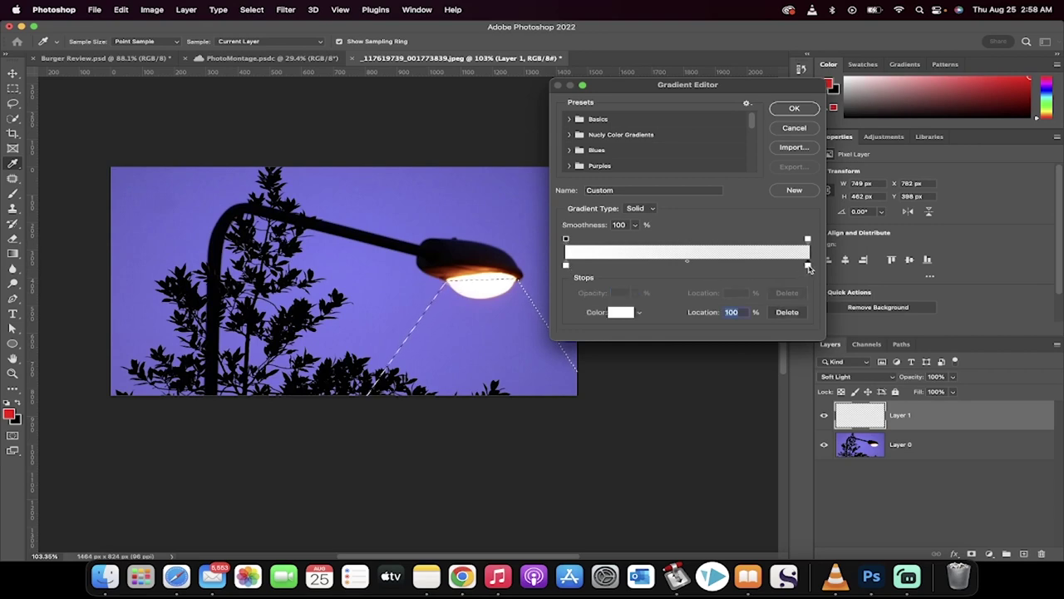
pyautogui.click(807, 240)
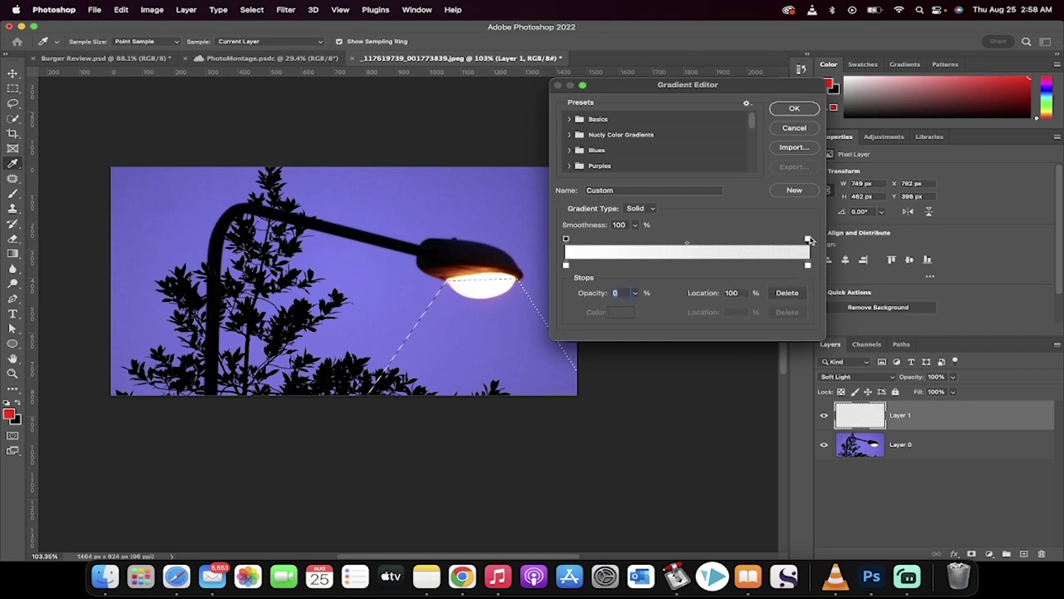
pyautogui.click(796, 110)
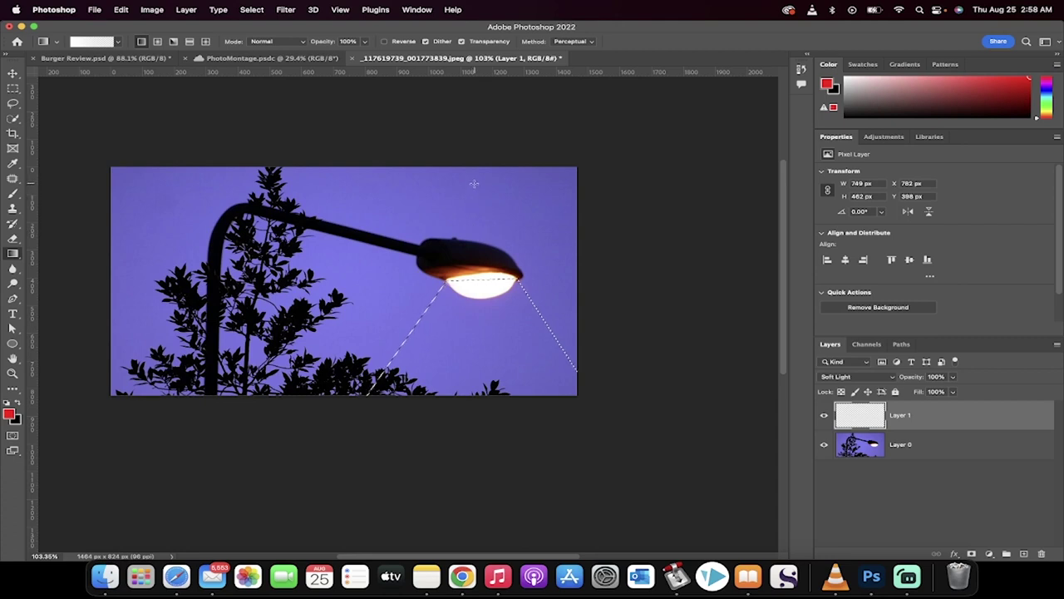
# Step: Drag the white gradient down through the cone from above the lamp, redoing until it fades downward
pyautogui.moveTo(479, 186)
pyautogui.mouseDown()
pyautogui.moveTo(502, 345)
pyautogui.moveTo(481, 435)
pyautogui.mouseUp()
pyautogui.moveTo(478, 159); pyautogui.dragTo(480, 441)
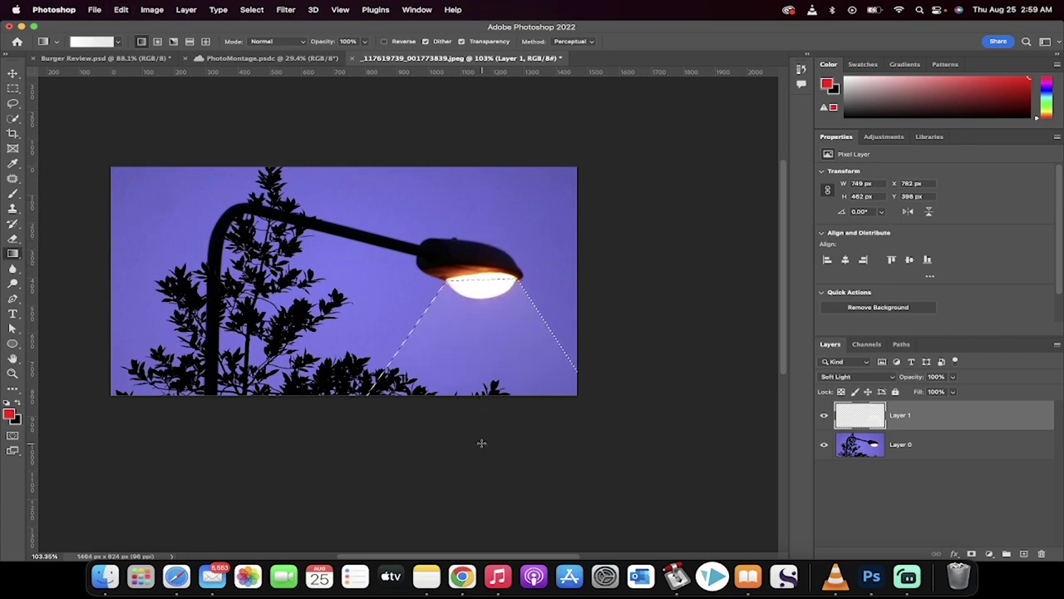
pyautogui.moveTo(492, 152); pyautogui.dragTo(482, 464)
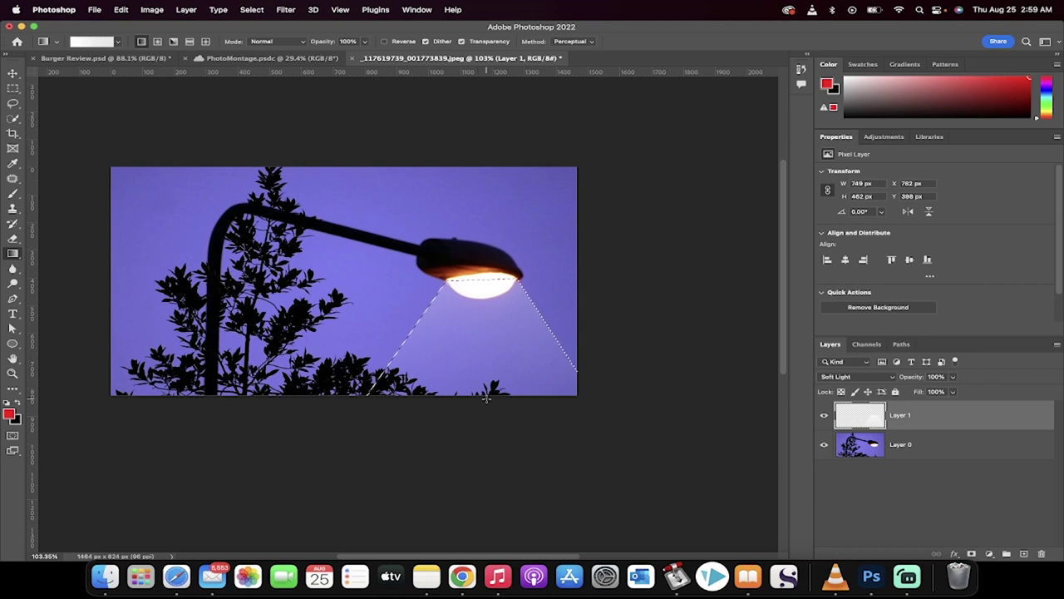
pyautogui.moveTo(483, 185); pyautogui.dragTo(483, 463)
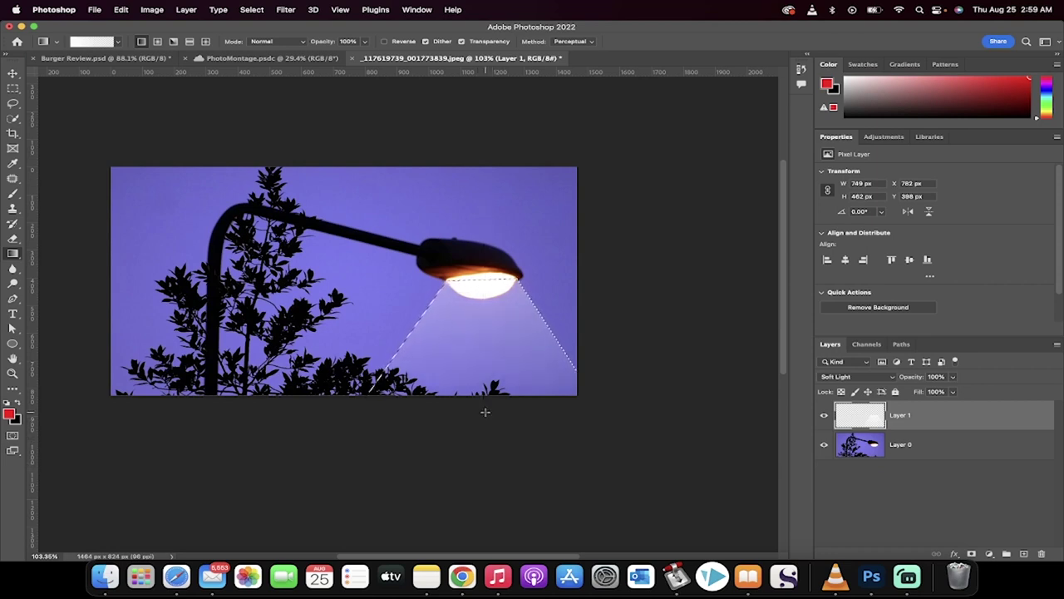
pyautogui.moveTo(480, 311)
pyautogui.mouseDown()
pyautogui.moveTo(481, 442)
pyautogui.moveTo(488, 411)
pyautogui.mouseUp()
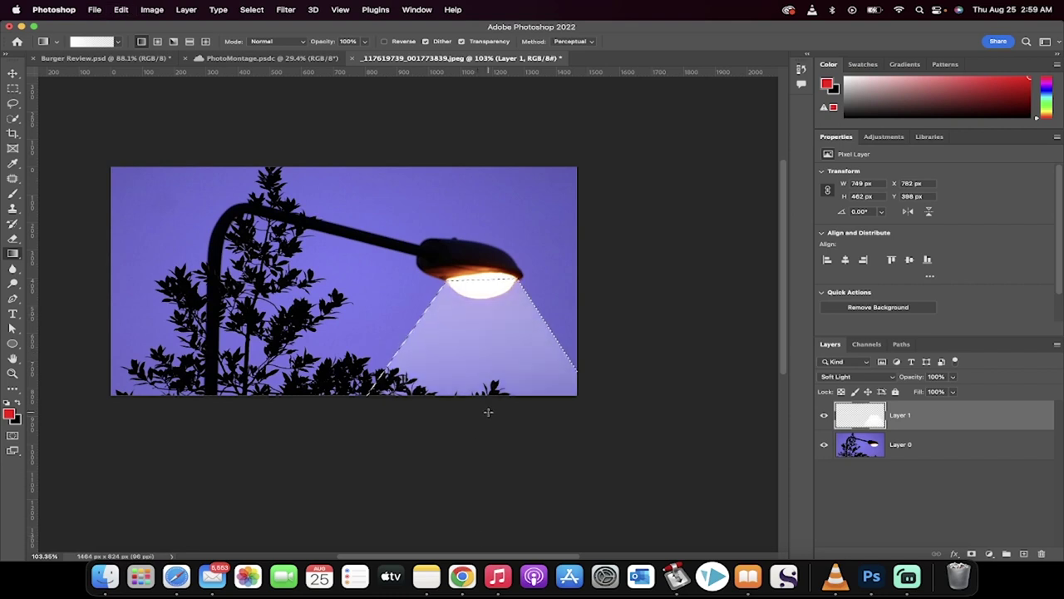
pyautogui.press('super+z')
pyautogui.press('super+z')
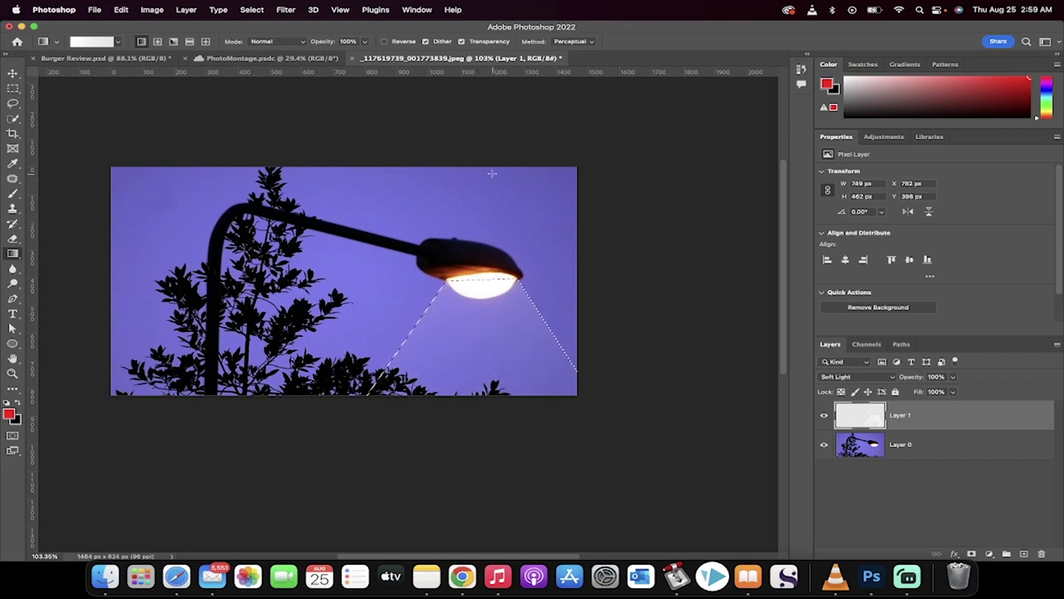
pyautogui.moveTo(494, 141)
pyautogui.mouseDown()
pyautogui.moveTo(490, 473)
pyautogui.moveTo(495, 406)
pyautogui.mouseUp()
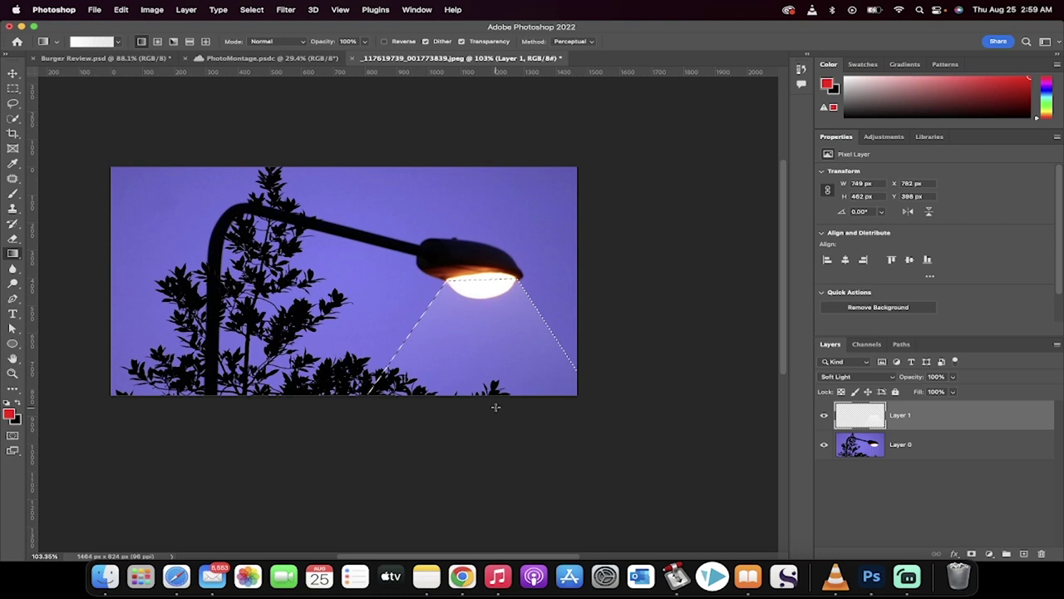
pyautogui.moveTo(483, 147); pyautogui.dragTo(483, 471)
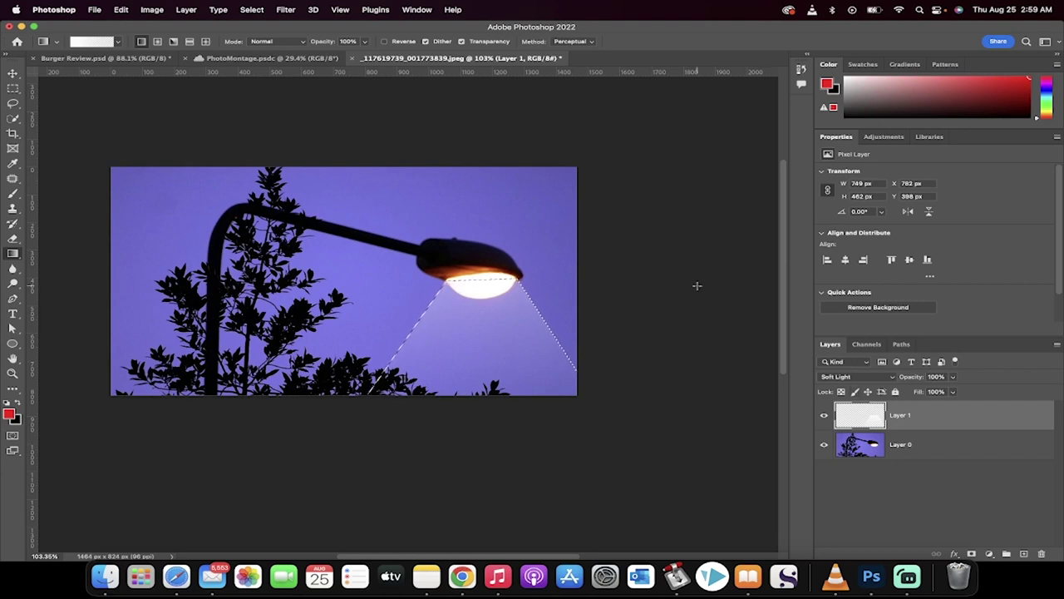
# Step: Deselect the cone and blur the beam with a Gaussian Blur of about 21 pixels
pyautogui.click(254, 9)
pyautogui.click(261, 37)
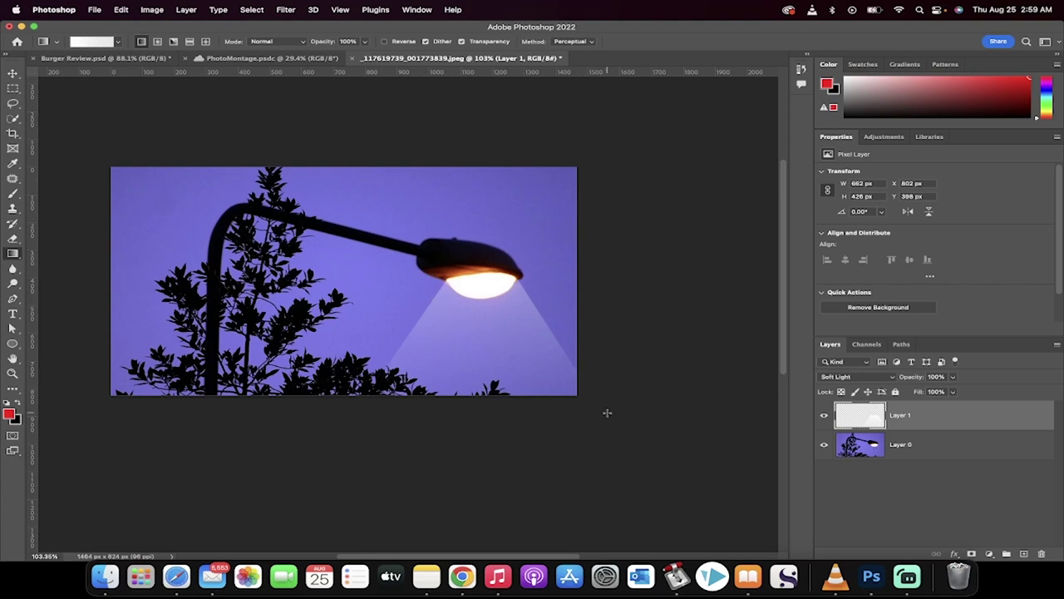
pyautogui.click(287, 9)
pyautogui.moveTo(289, 152)
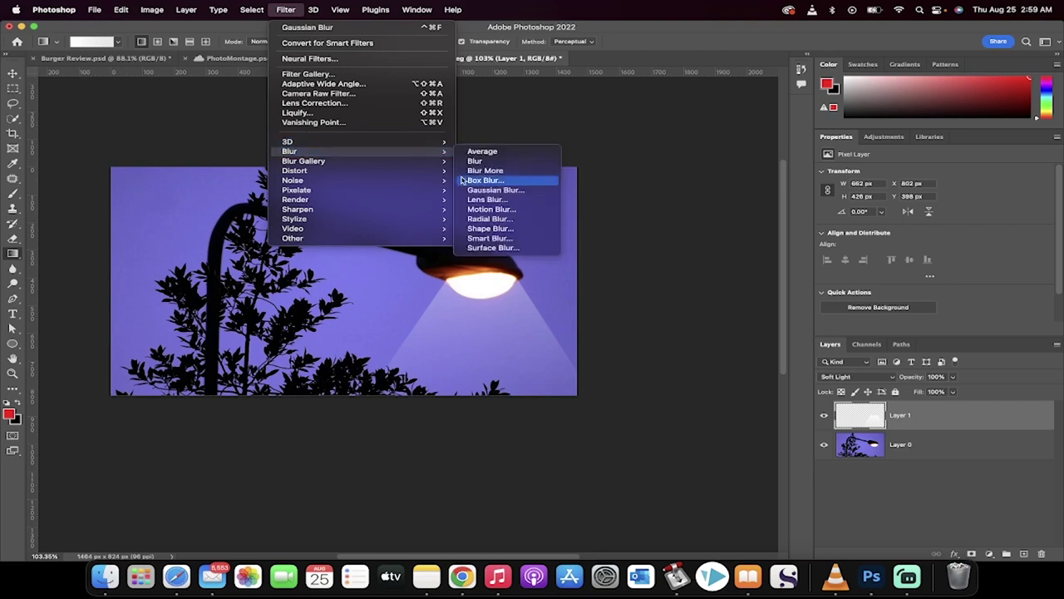
pyautogui.click(479, 189)
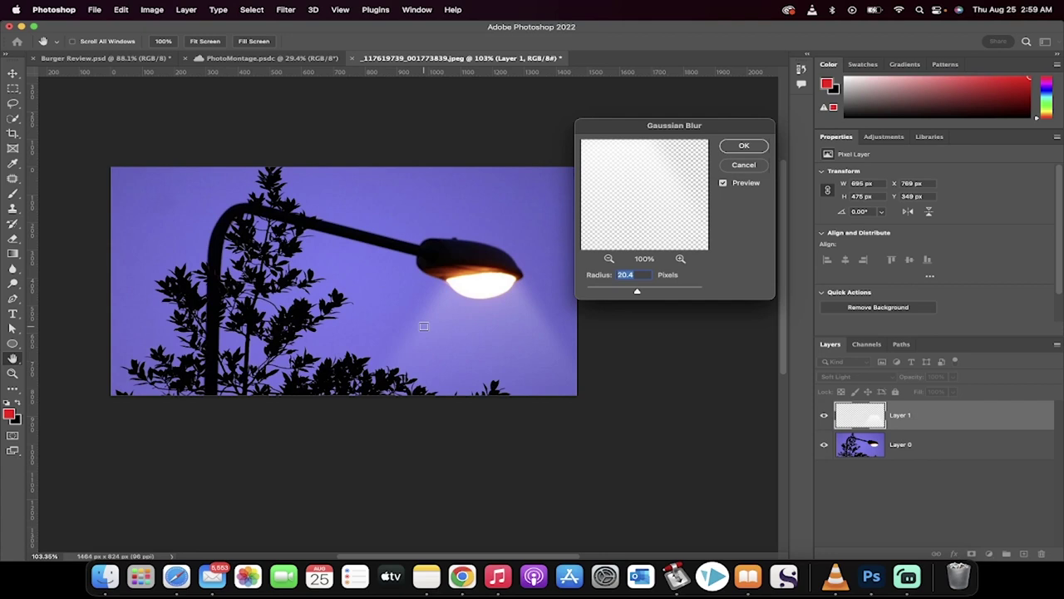
pyautogui.moveTo(637, 291)
pyautogui.mouseDown()
pyautogui.moveTo(604, 292)
pyautogui.moveTo(638, 294)
pyautogui.mouseUp()
pyautogui.click(745, 147)
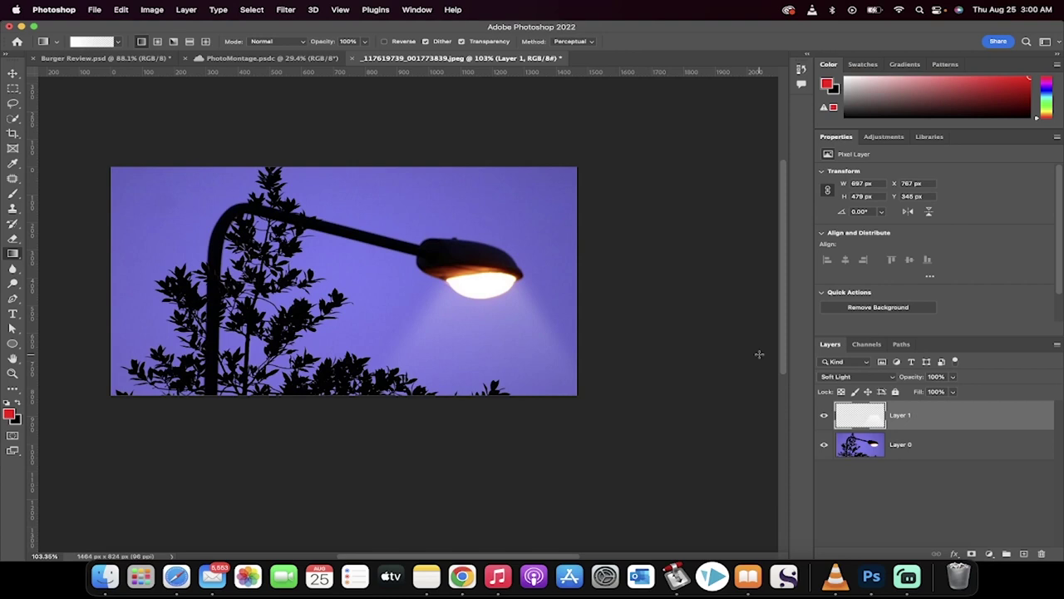
pyautogui.click(953, 378)
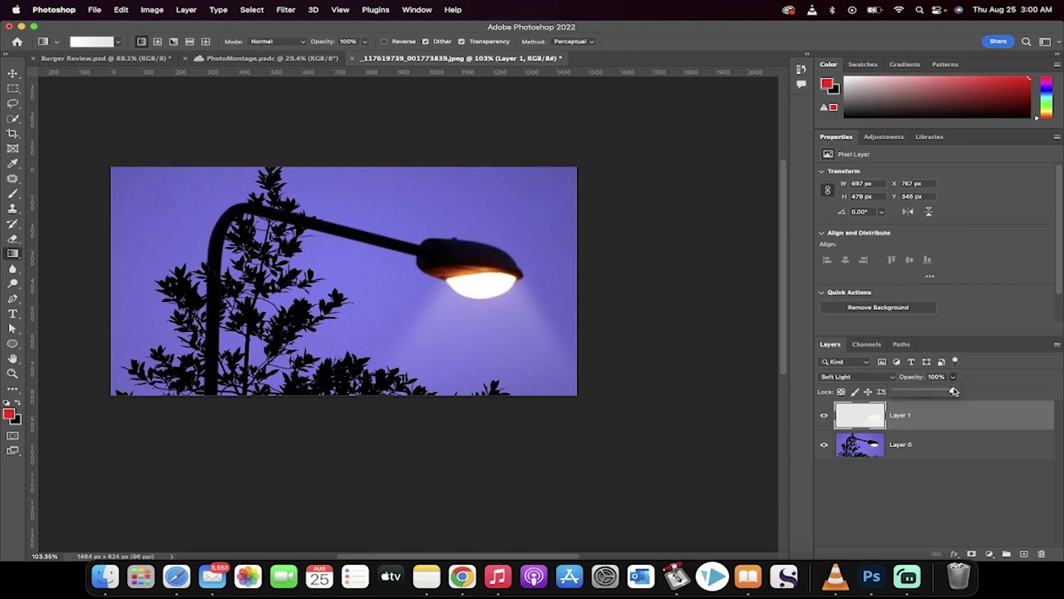
pyautogui.moveTo(953, 392)
pyautogui.mouseDown()
pyautogui.moveTo(924, 392)
pyautogui.moveTo(964, 391)
pyautogui.mouseUp()
pyautogui.press('Return')
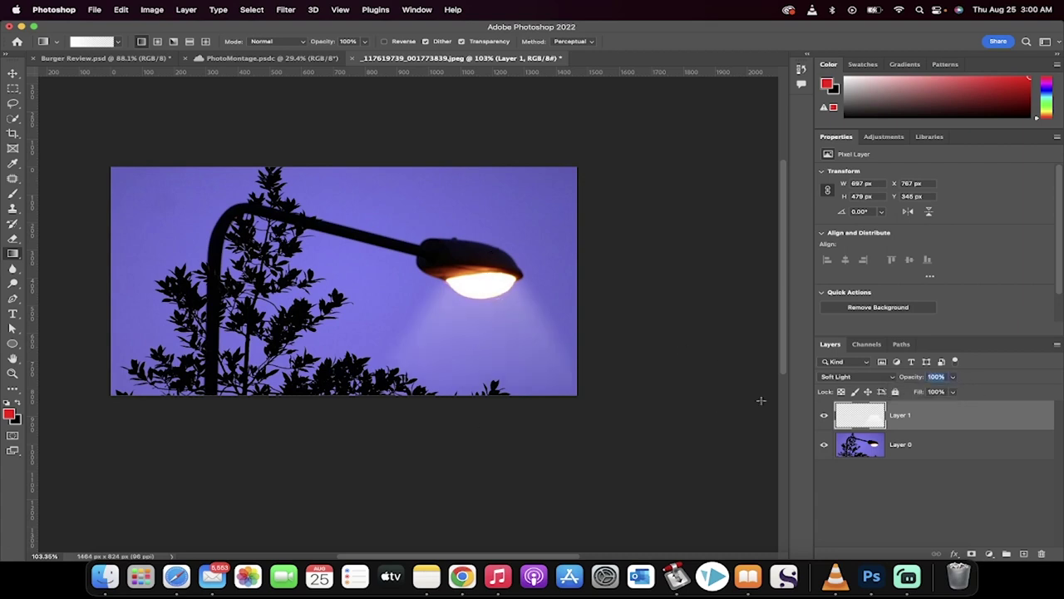
pyautogui.click(953, 378)
pyautogui.click(955, 378)
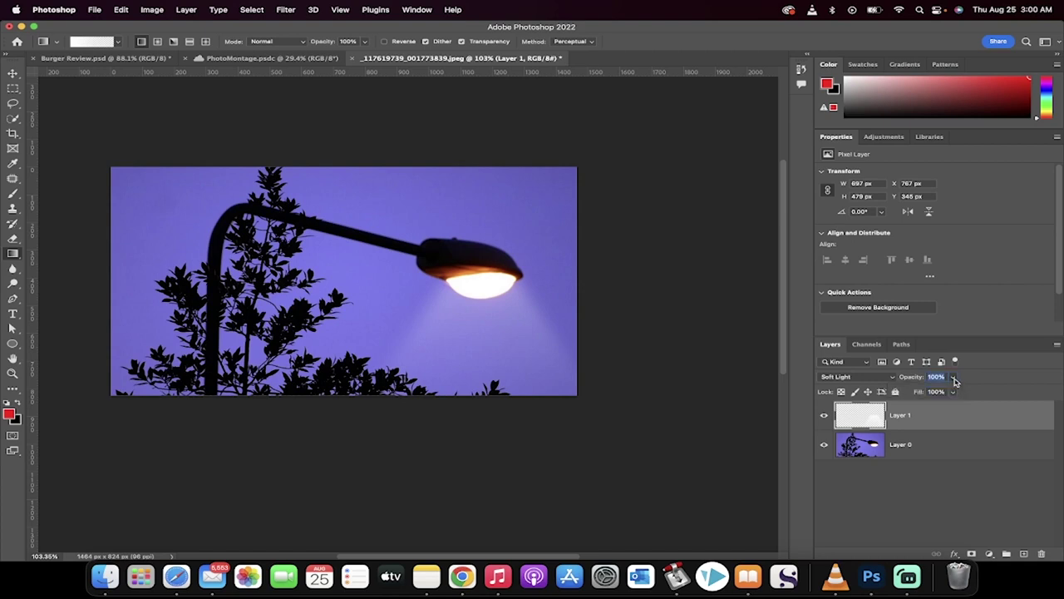